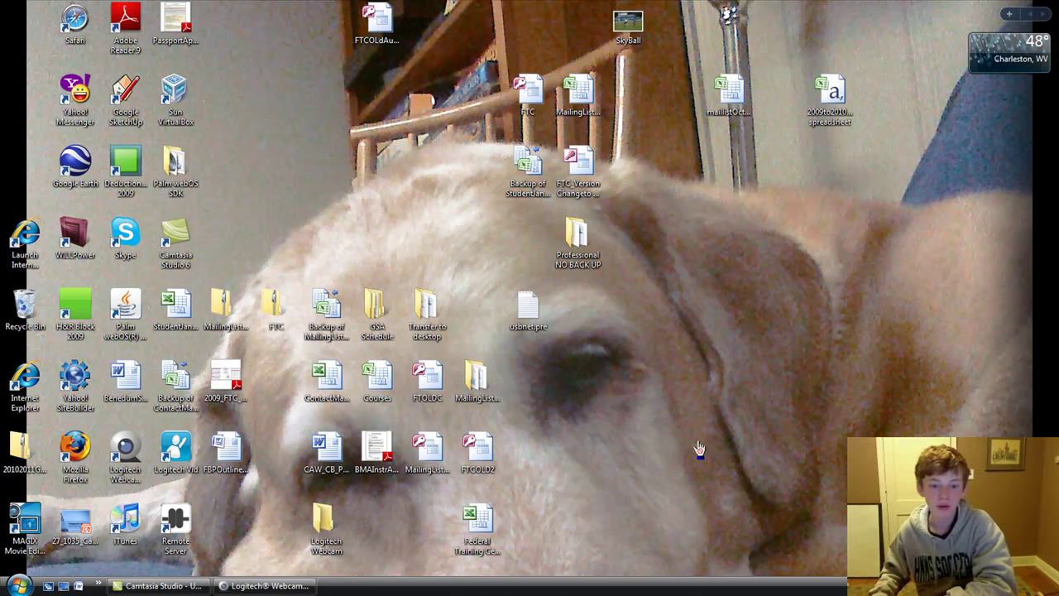
Search Google in Internet Explorer for 'webos quick install 3.02'.
click(28, 238)
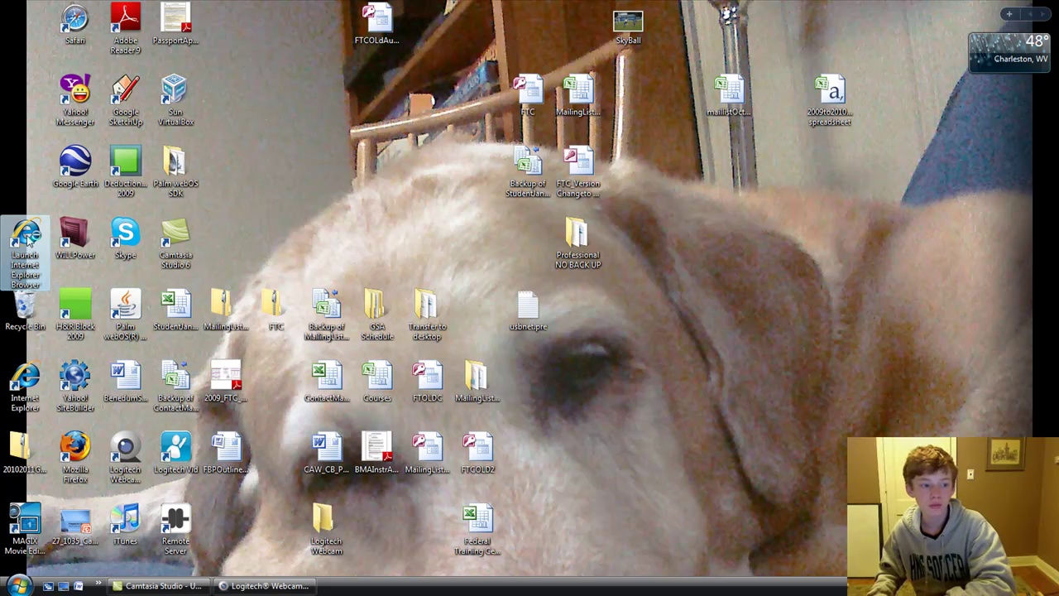
double_click(28, 238)
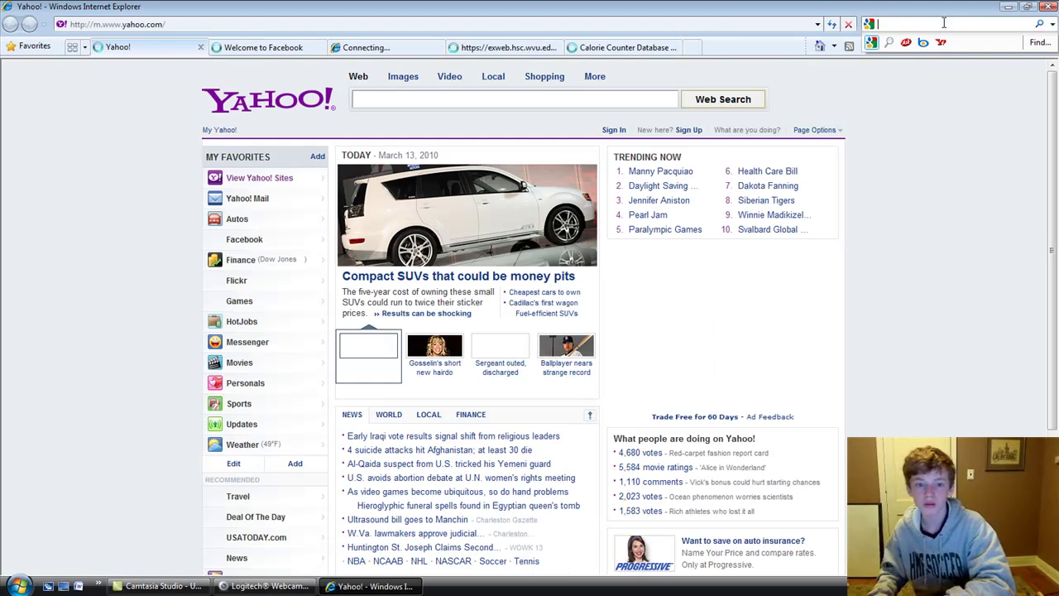
click(947, 23)
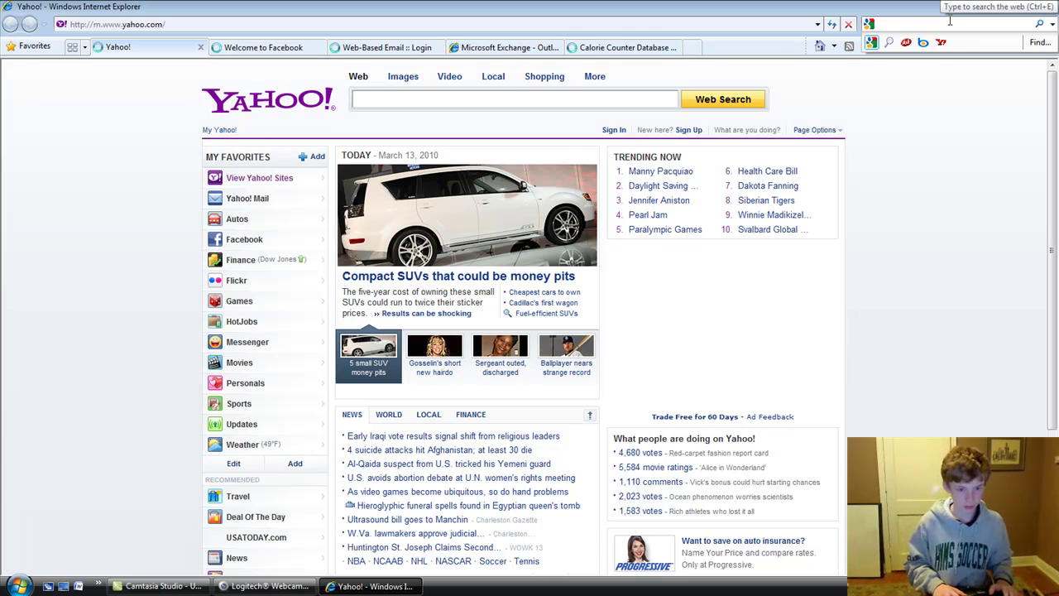
text(webos)
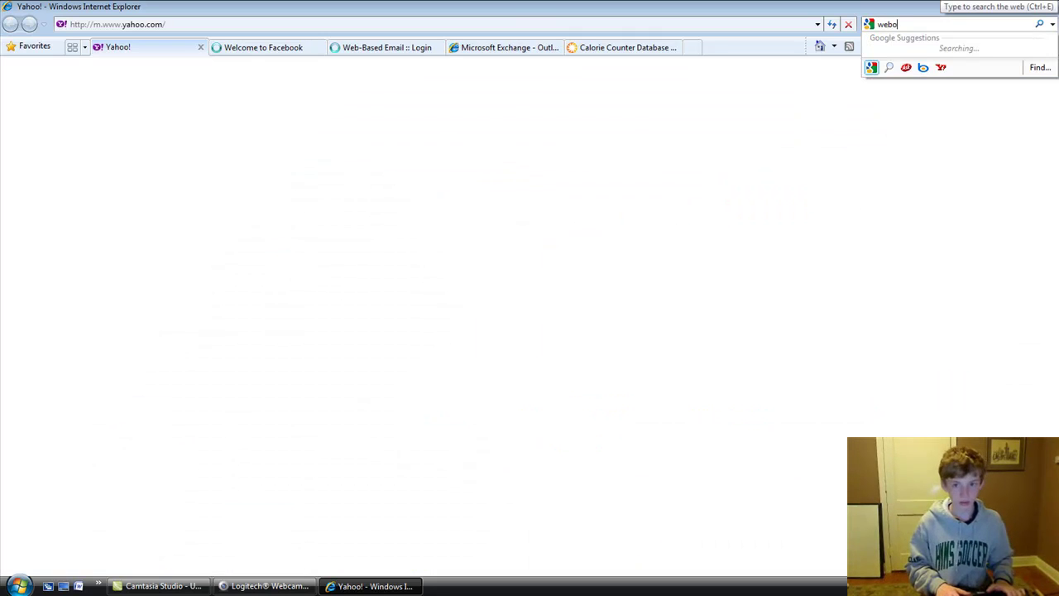
text( quick in)
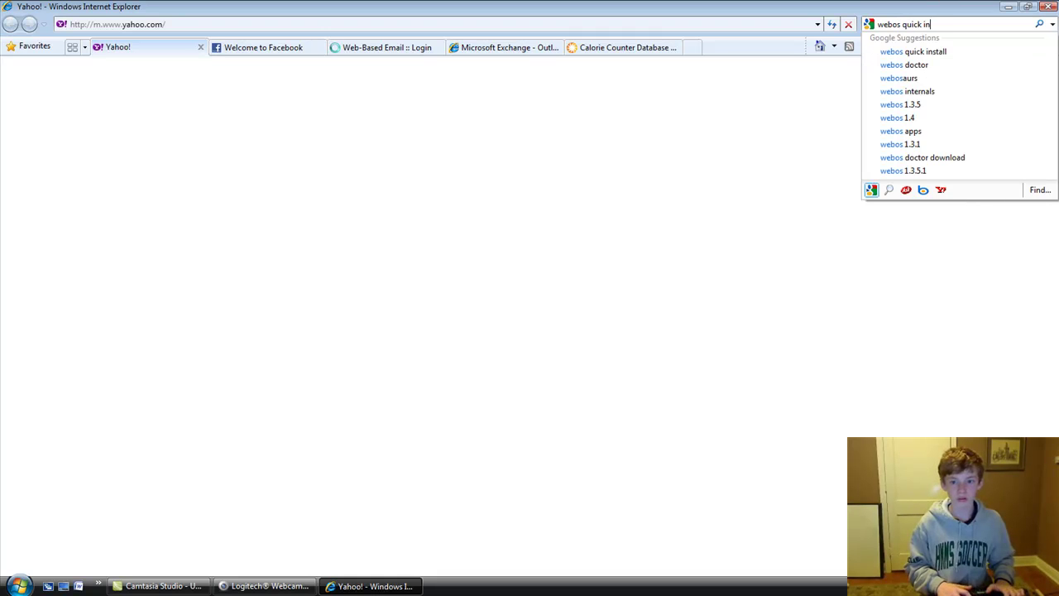
text(stall )
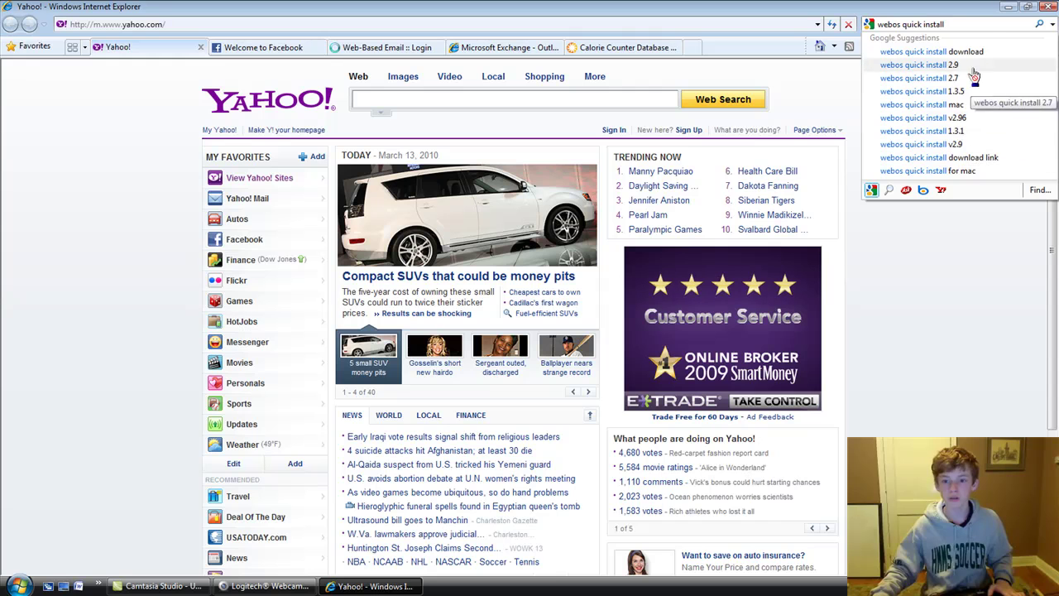
text(3.021)
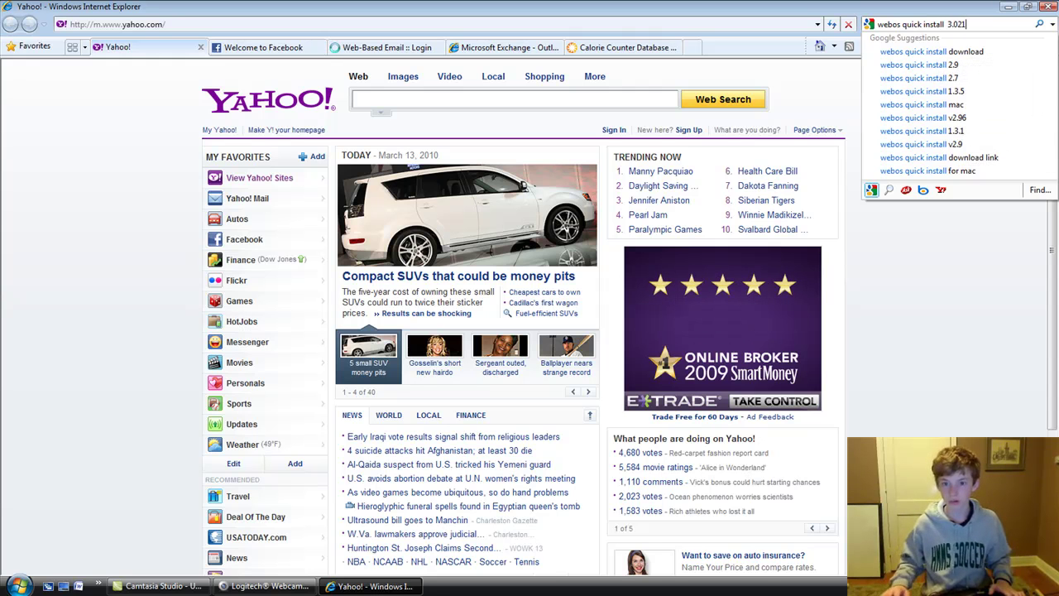
key(BackSpace)
key(Return)
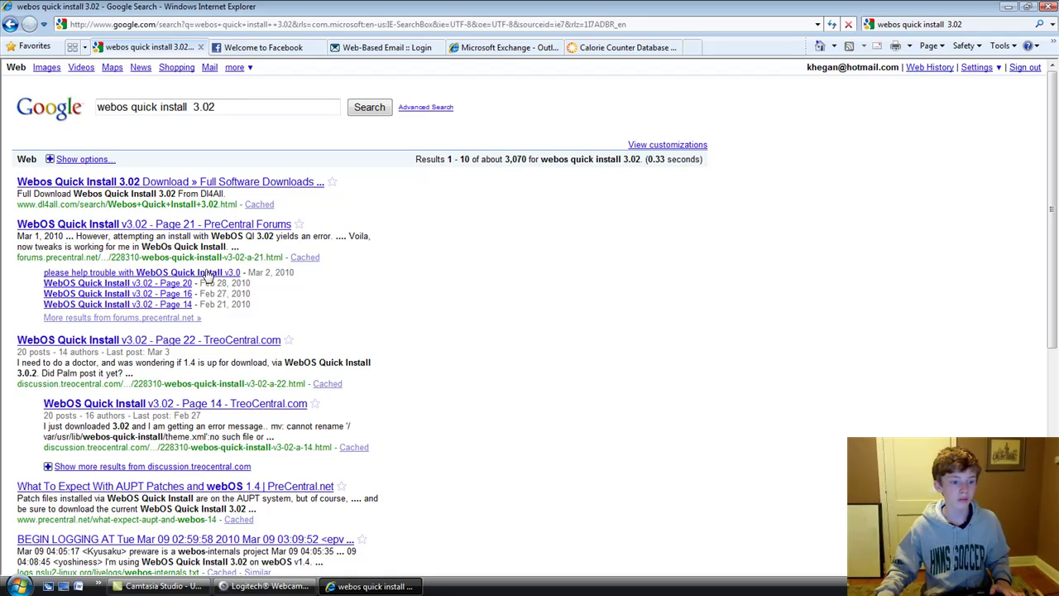
Open the first post of the PreCentral v3.02 thread and start downloading WebOSQuickInstall.jar.
click(221, 231)
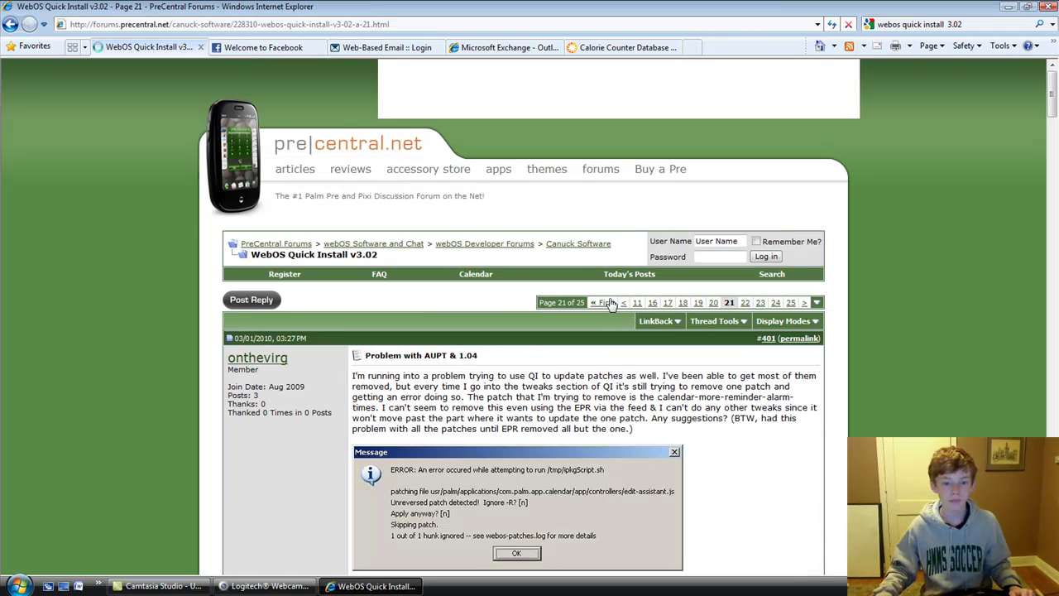
click(608, 303)
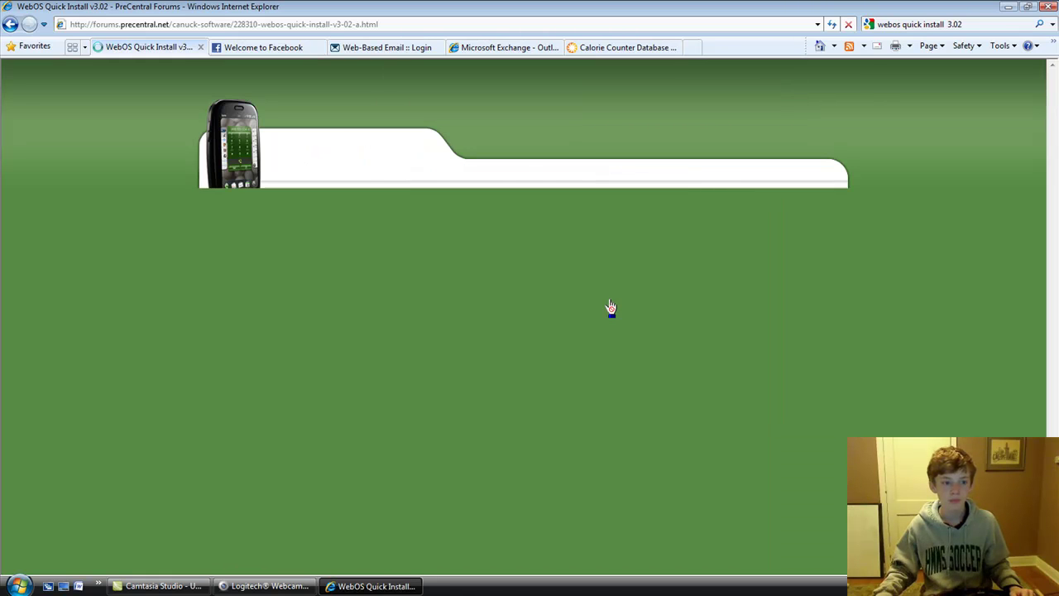
scroll(404, 453, down, 3)
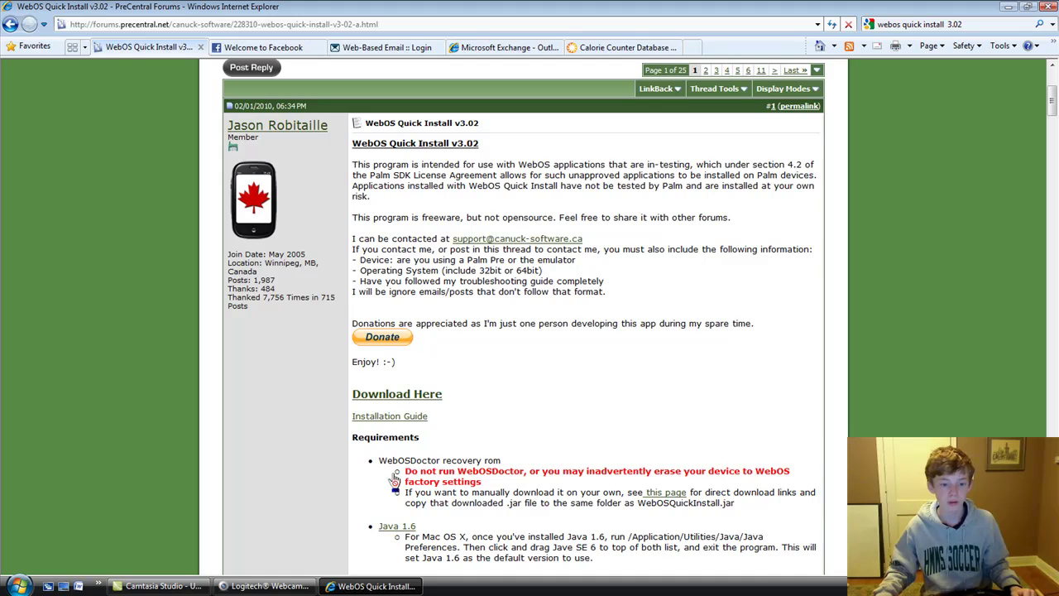
scroll(405, 463, down, 1)
drag(405, 396, 683, 470)
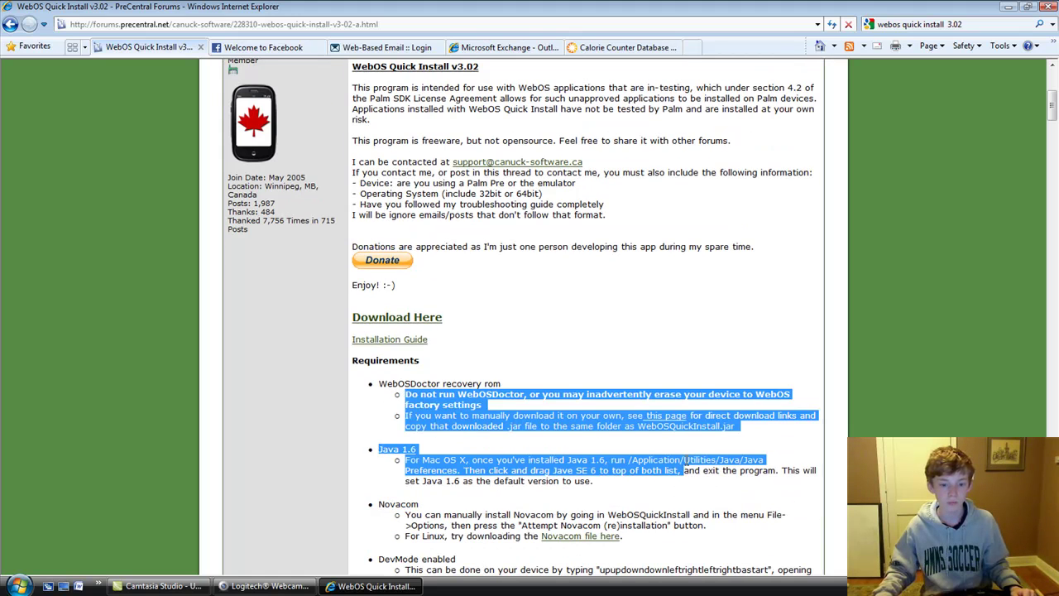
click(617, 319)
click(400, 324)
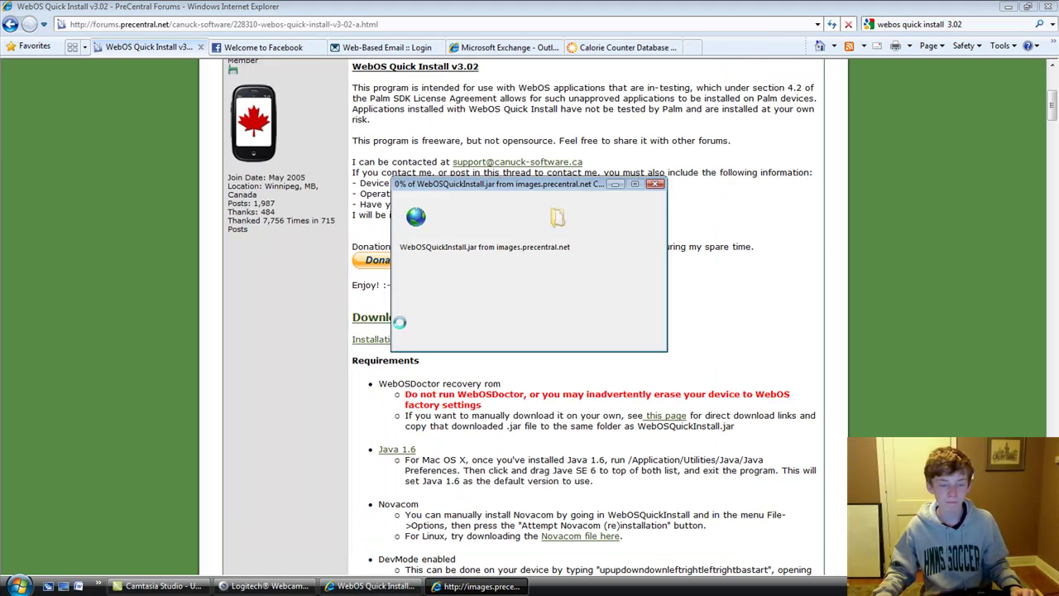
Save the WebOSQuickInstall.jar download into a folder under Public.
click(566, 303)
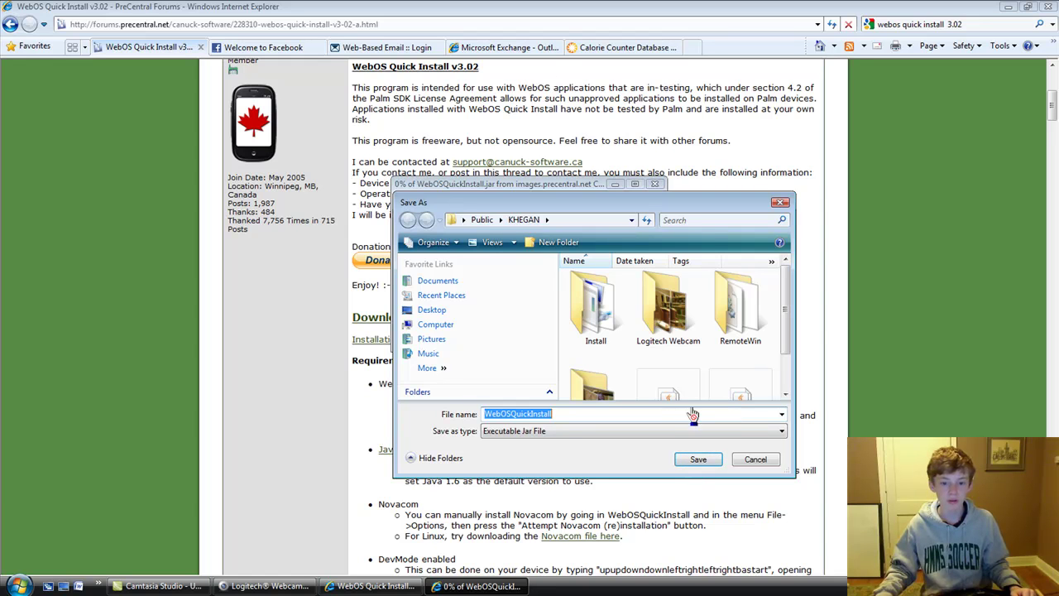
drag(787, 308, 794, 367)
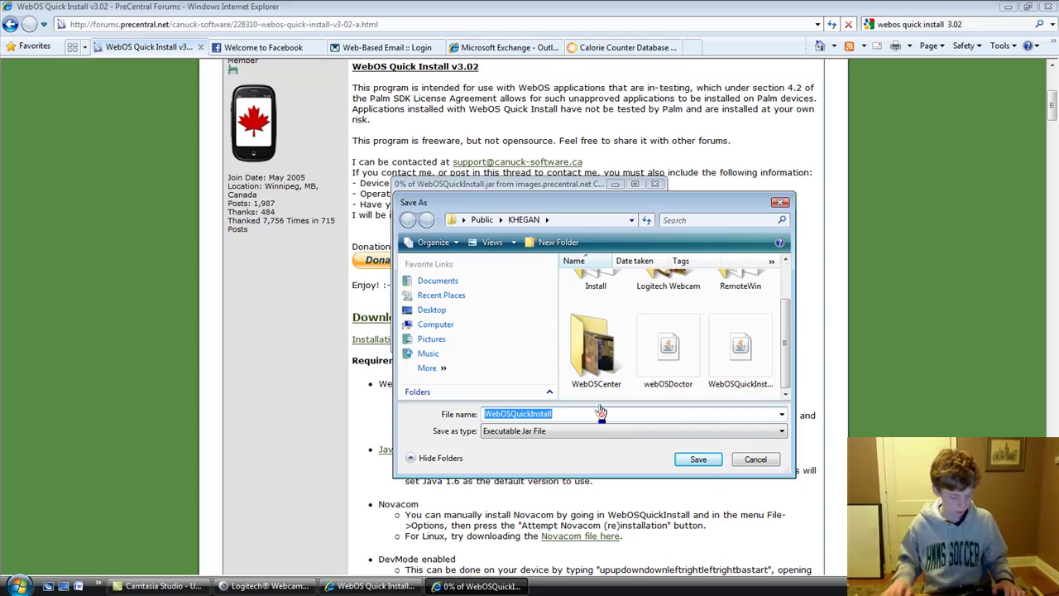
text(webodod)
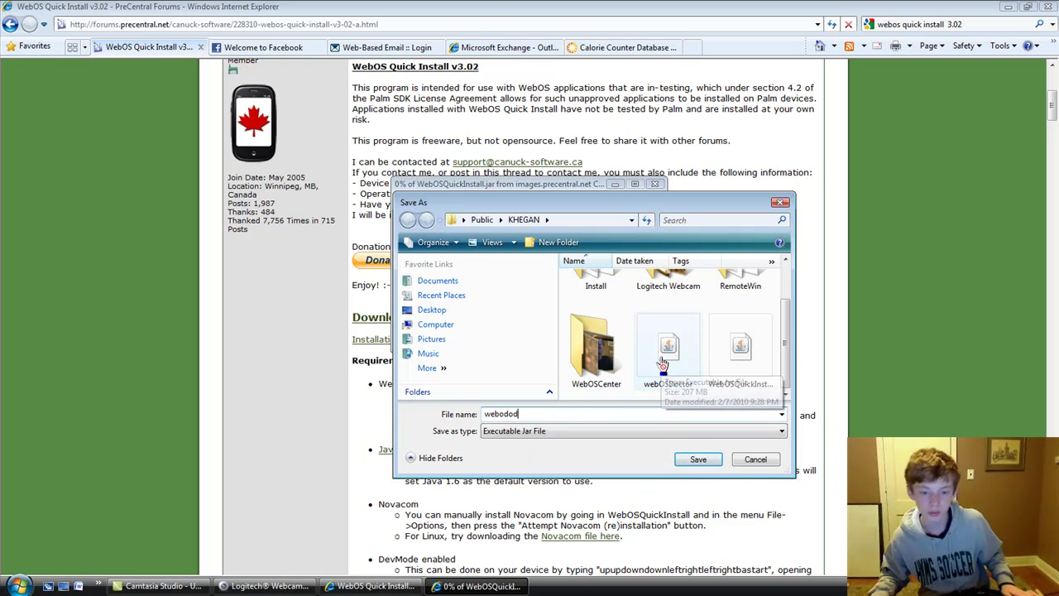
click(699, 460)
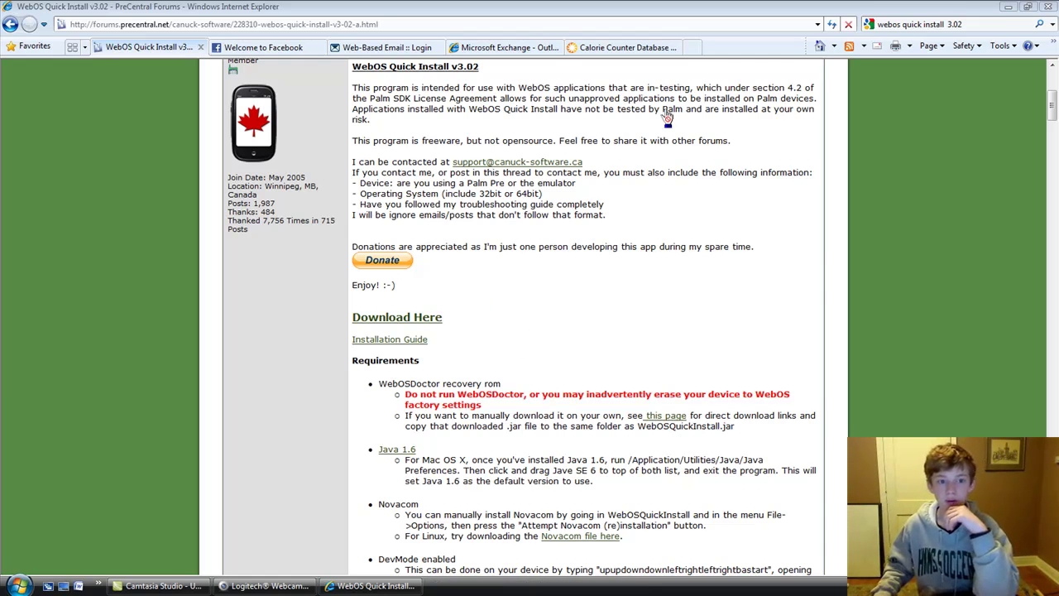
Browse from Documents to the user's folder under Public and launch WebOSQuickInstall.
click(1014, 8)
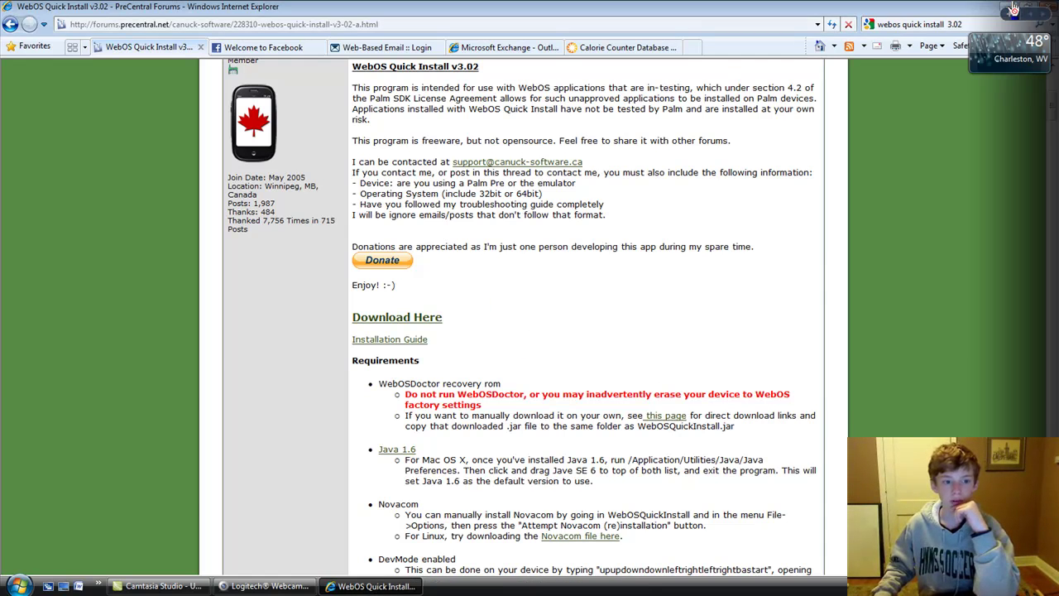
click(18, 584)
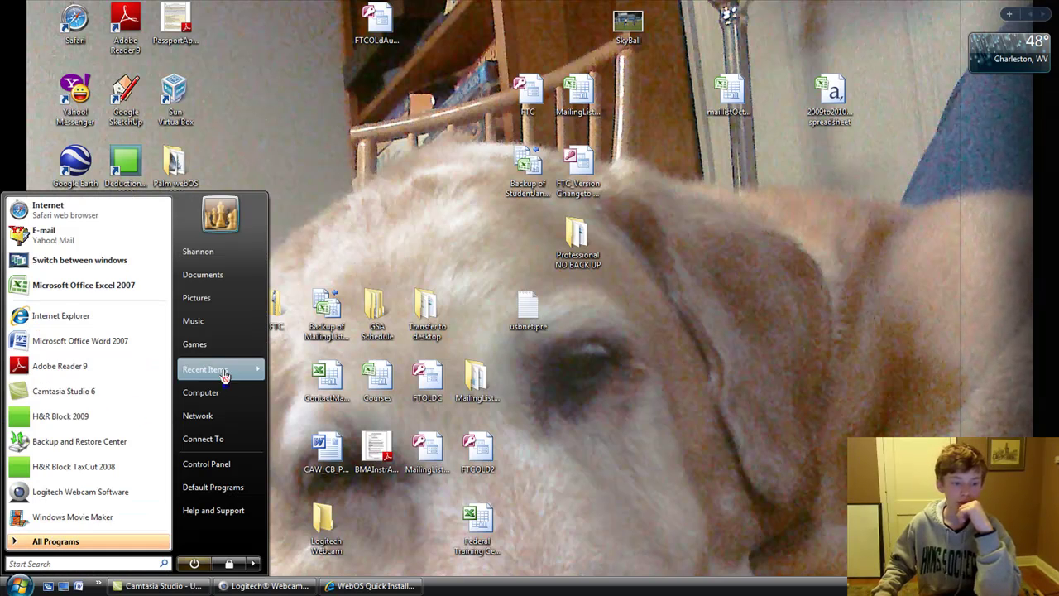
click(253, 276)
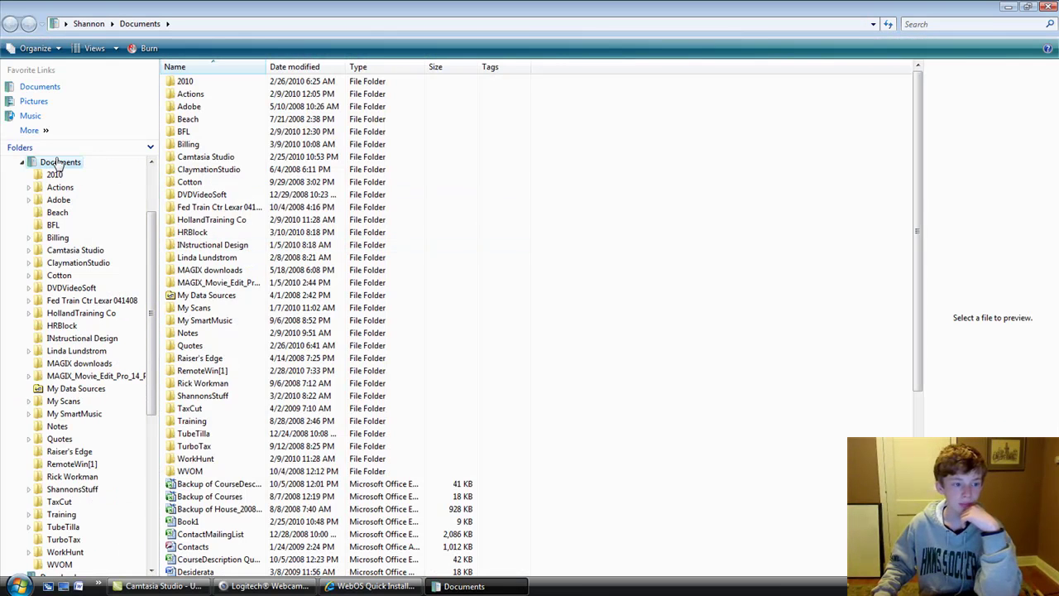
click(34, 130)
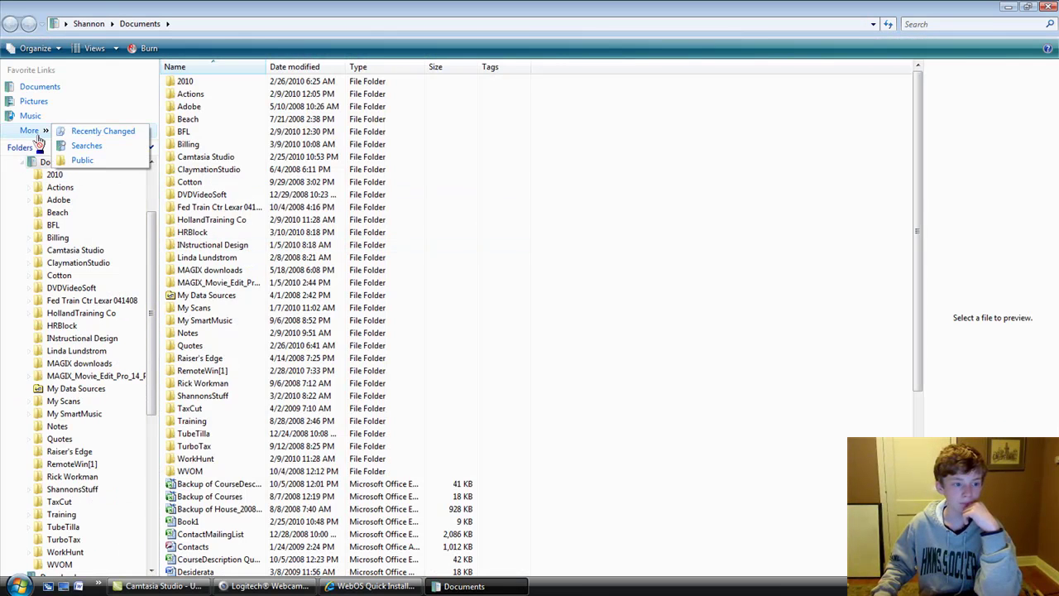
click(100, 160)
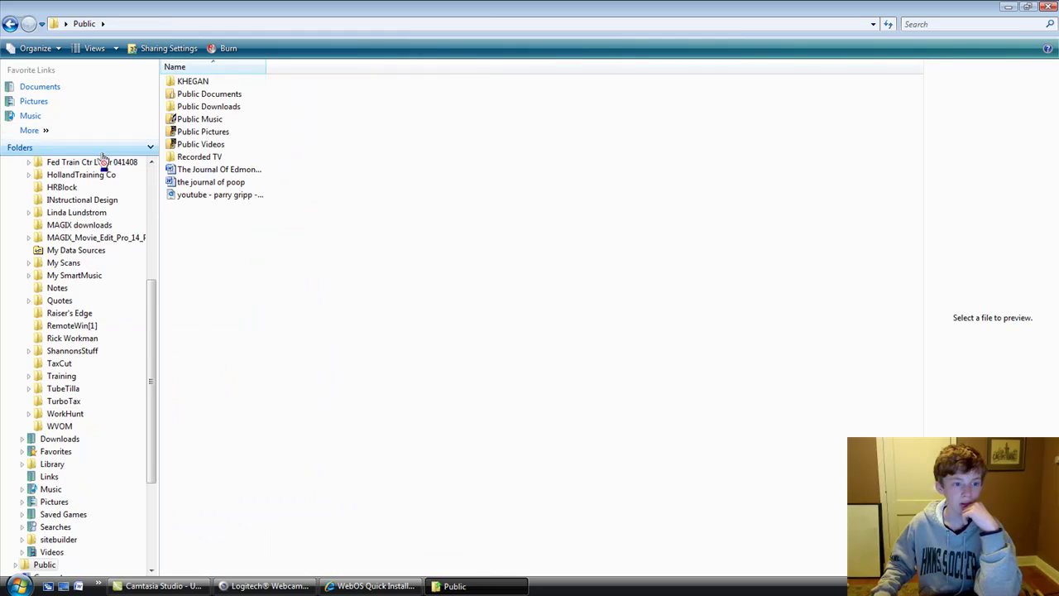
double_click(188, 80)
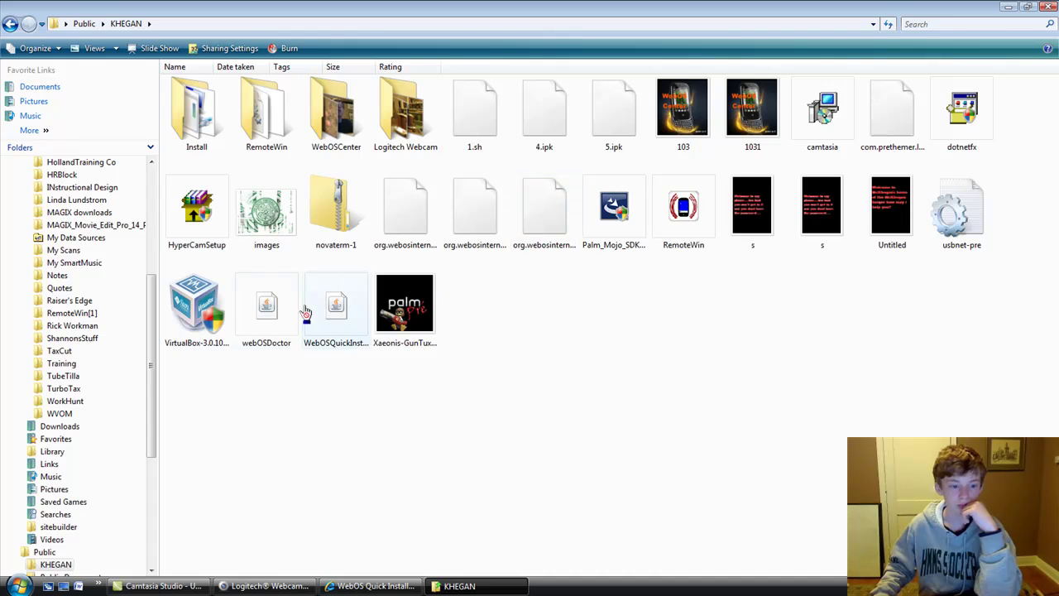
click(317, 322)
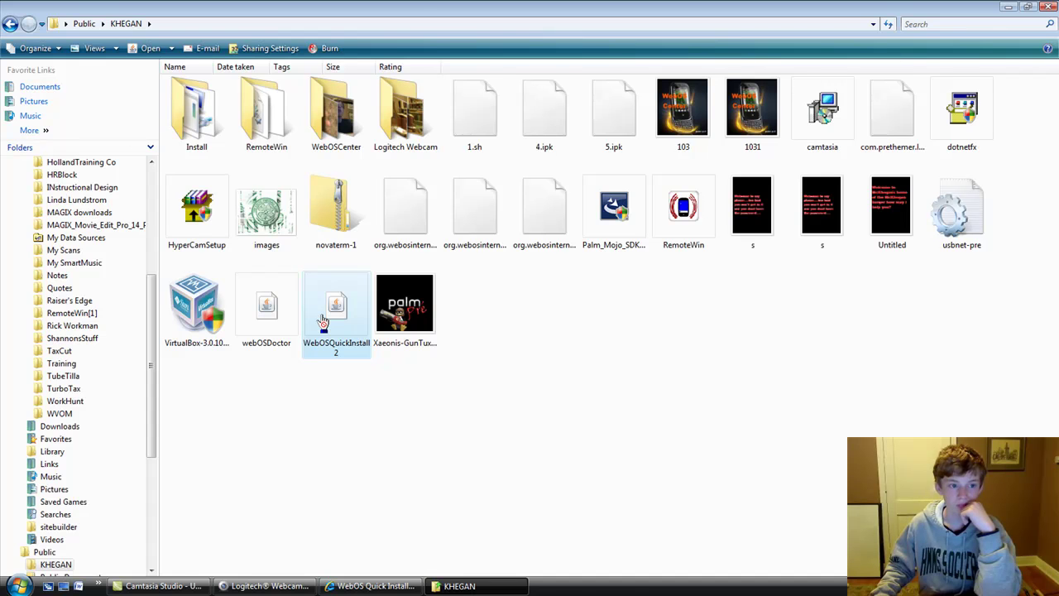
double_click(323, 321)
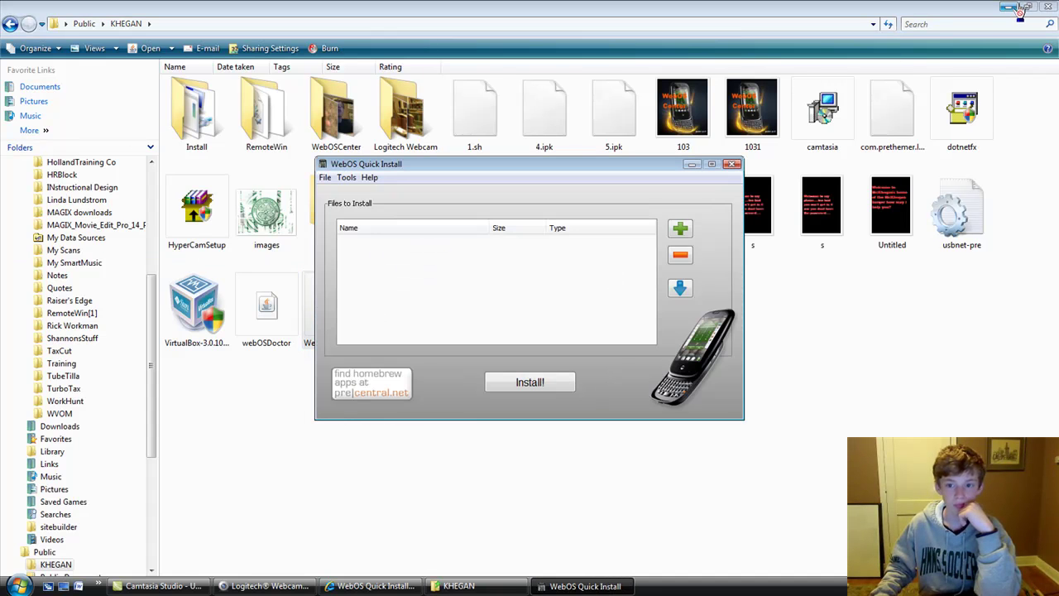
Minimize Explorer and open Receive Files from Feeds to browse the PreCentral App Gallery Feed.
click(1011, 8)
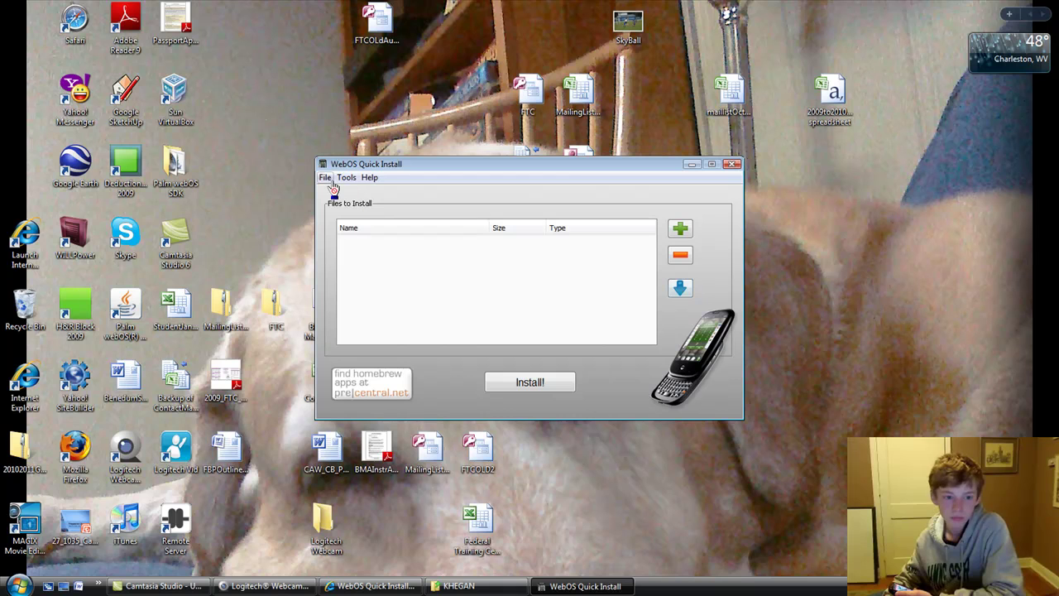
click(680, 289)
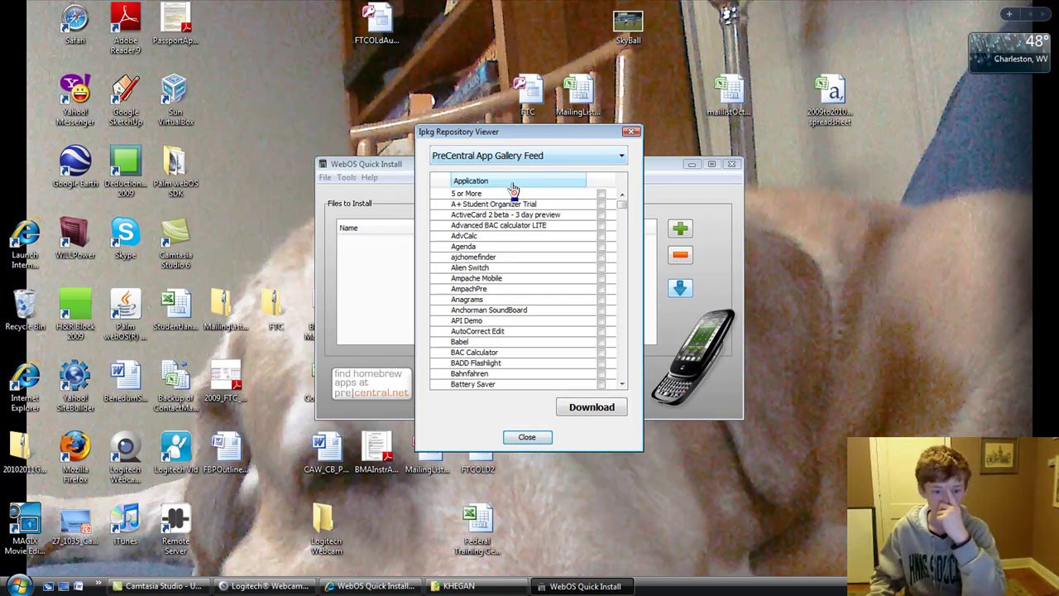
Try the WebOS-Internals Feed (Pre) and dismiss its package list error.
scroll(629, 215, down, 5)
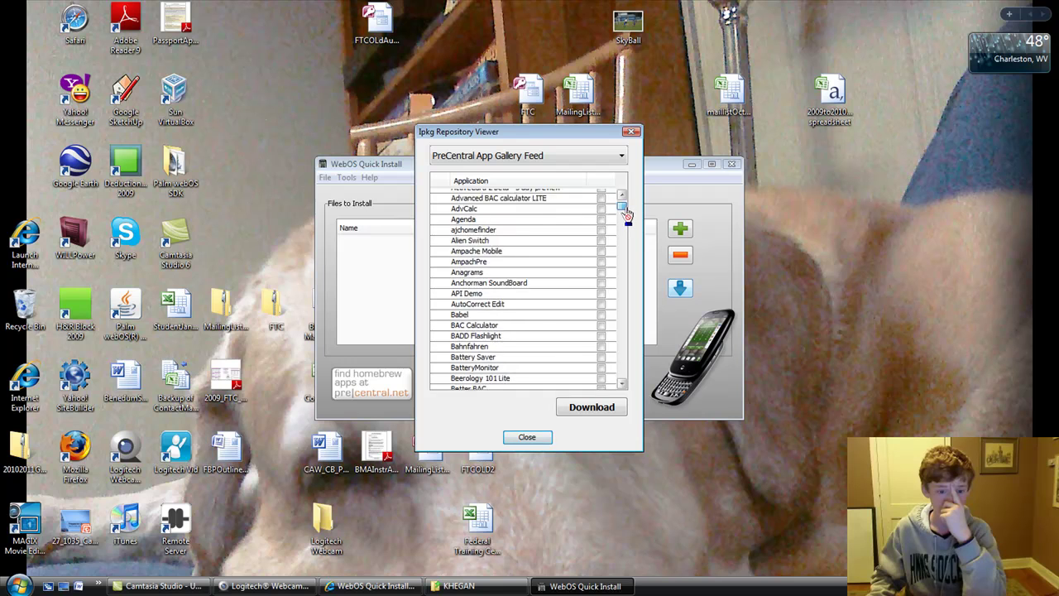
drag(625, 217, 626, 309)
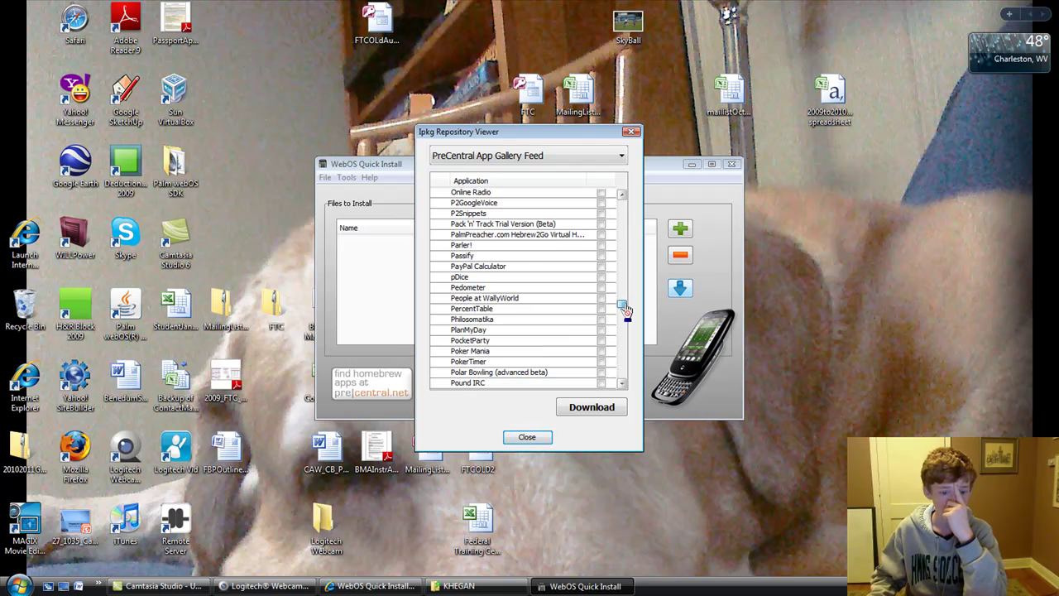
click(570, 156)
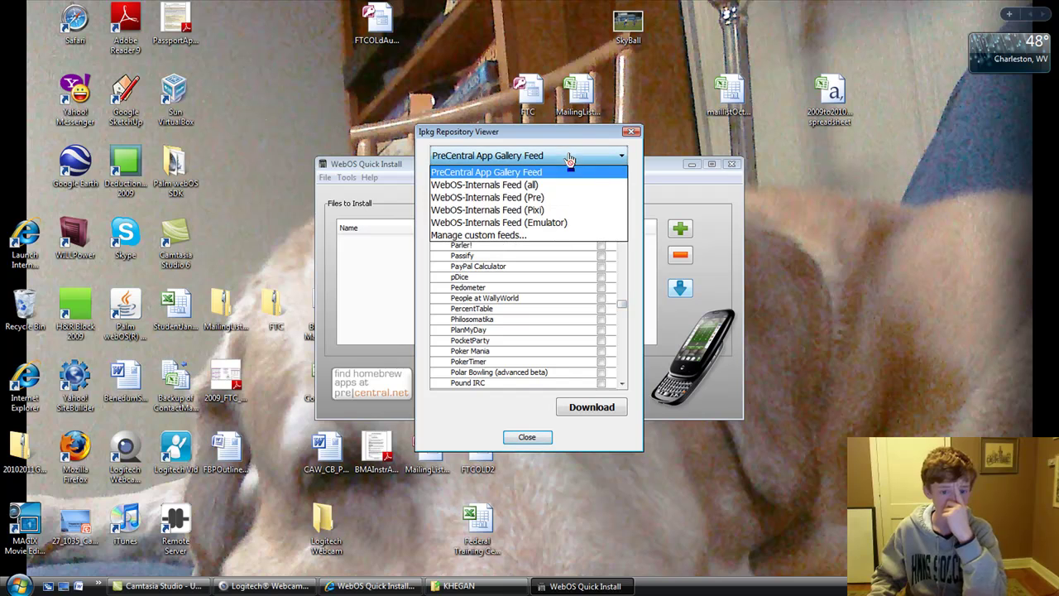
click(530, 198)
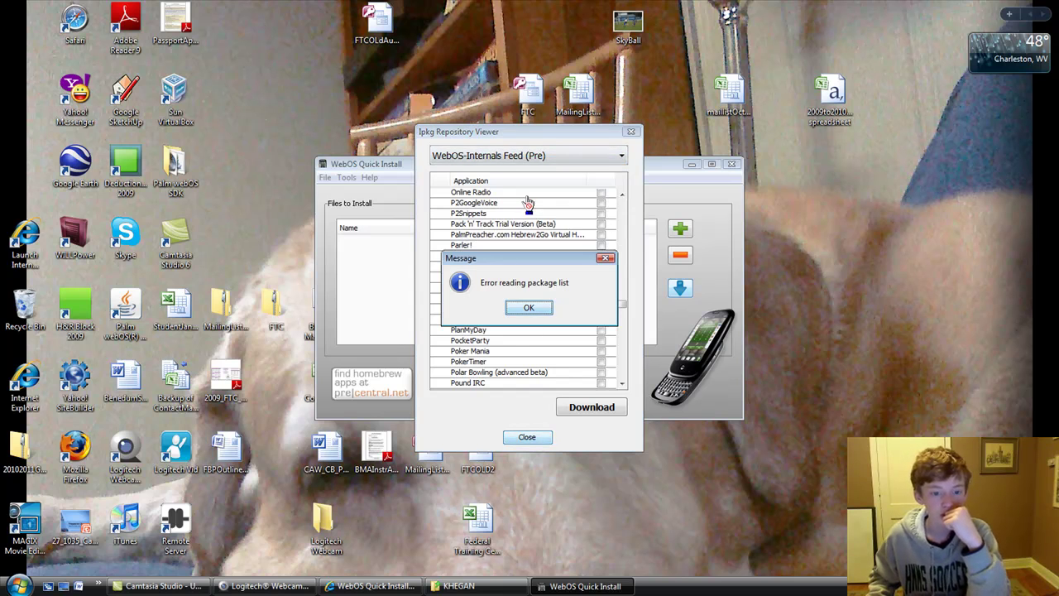
click(532, 310)
Switch the viewer to WebOS-Internals Feed (all), listing Preware and Package Manager Service.
scroll(568, 226, up, 1)
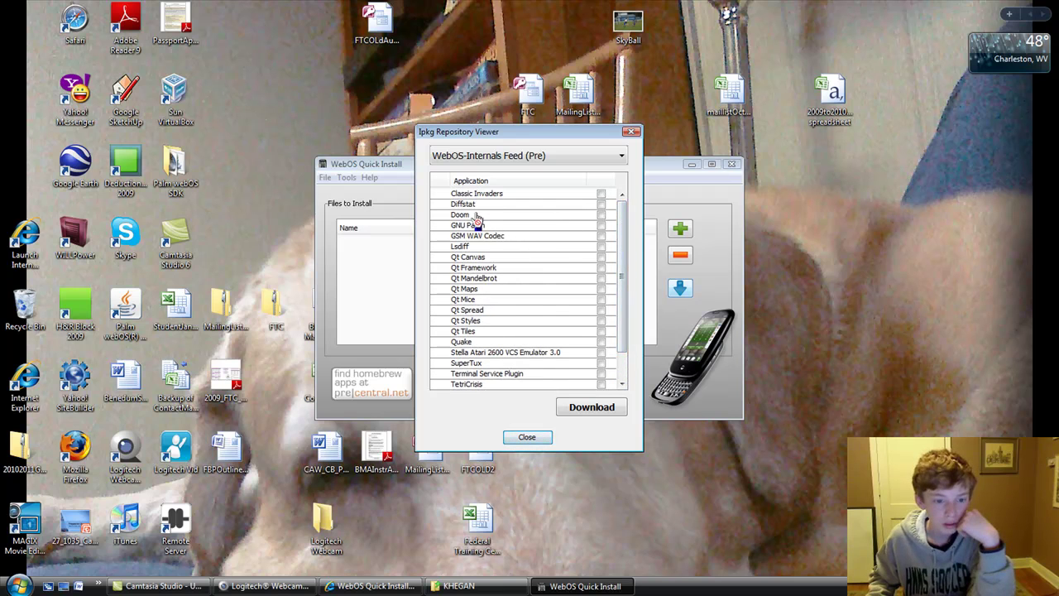
click(513, 158)
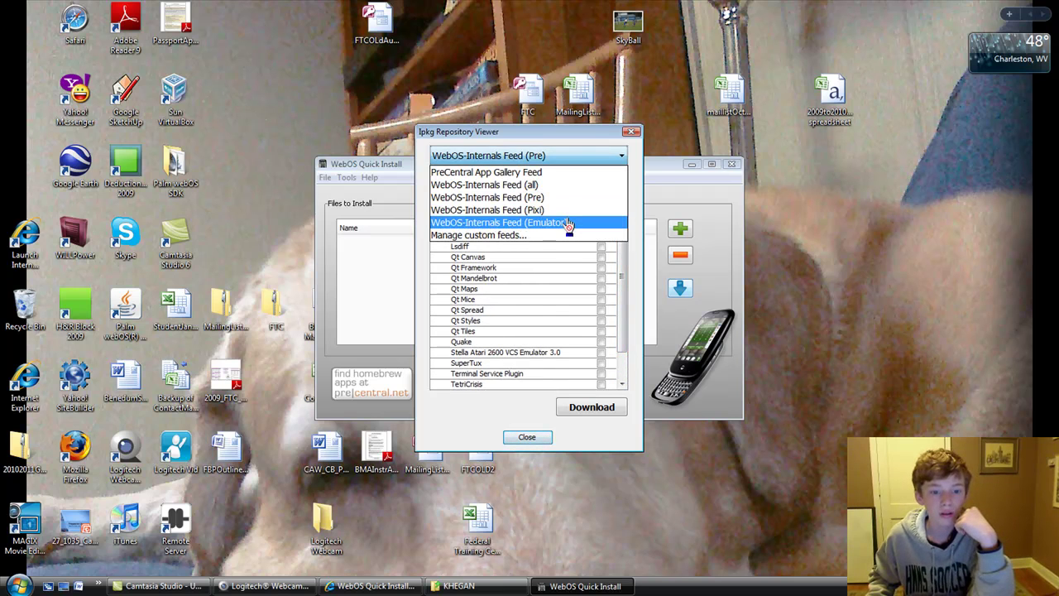
click(546, 188)
drag(619, 253, 610, 212)
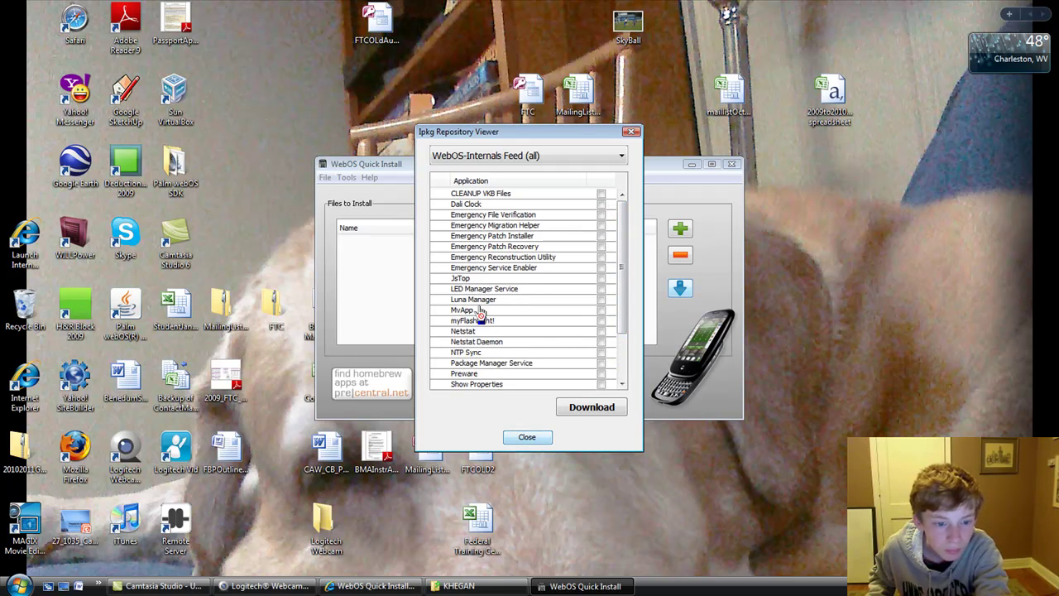
Review Preware's details, check it, and download the Preware 0.9.30 package.
double_click(603, 377)
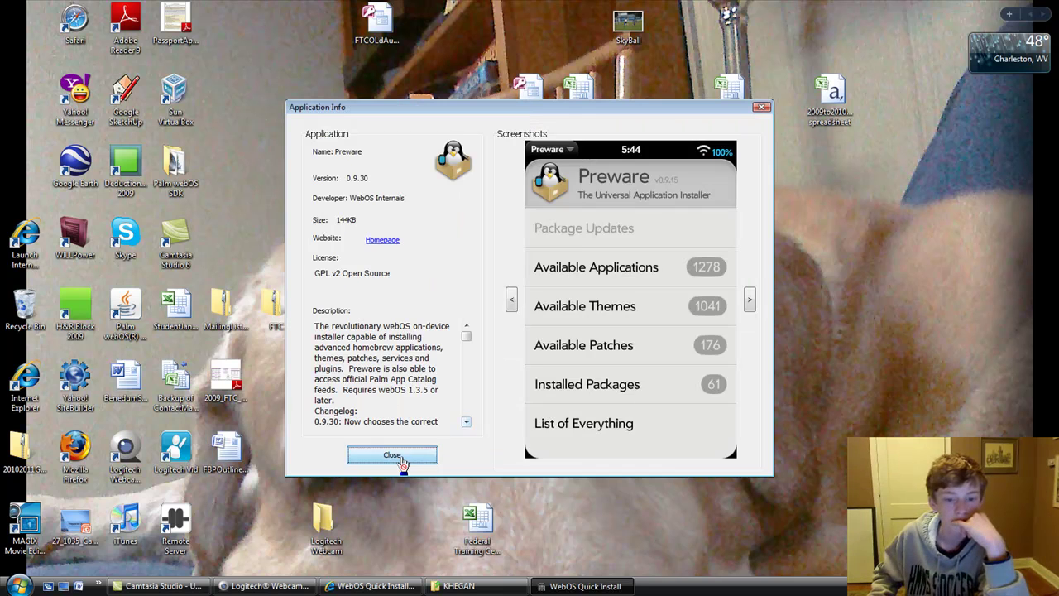
click(406, 456)
click(602, 376)
click(608, 414)
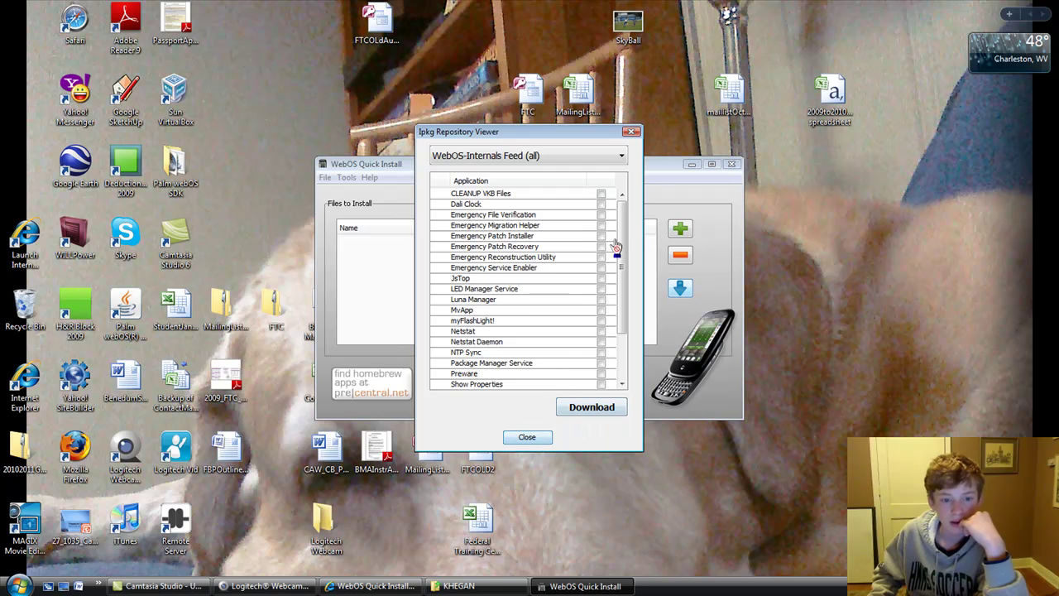
click(616, 156)
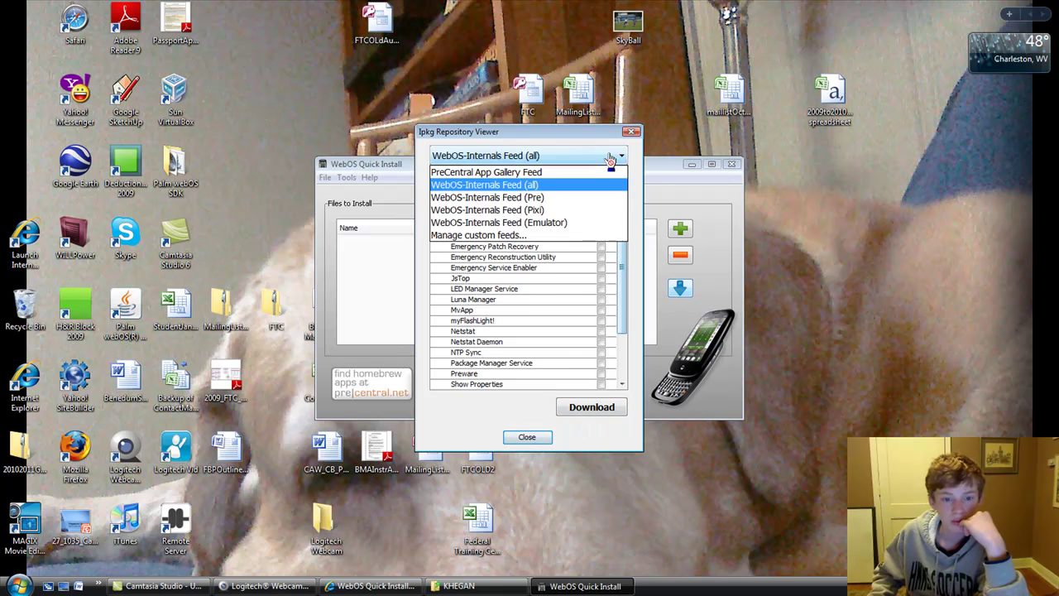
Switch to WebOS-Internals Feed (Pre) and start downloading SuperTux 1.0.2 after viewing its details.
click(544, 199)
click(544, 313)
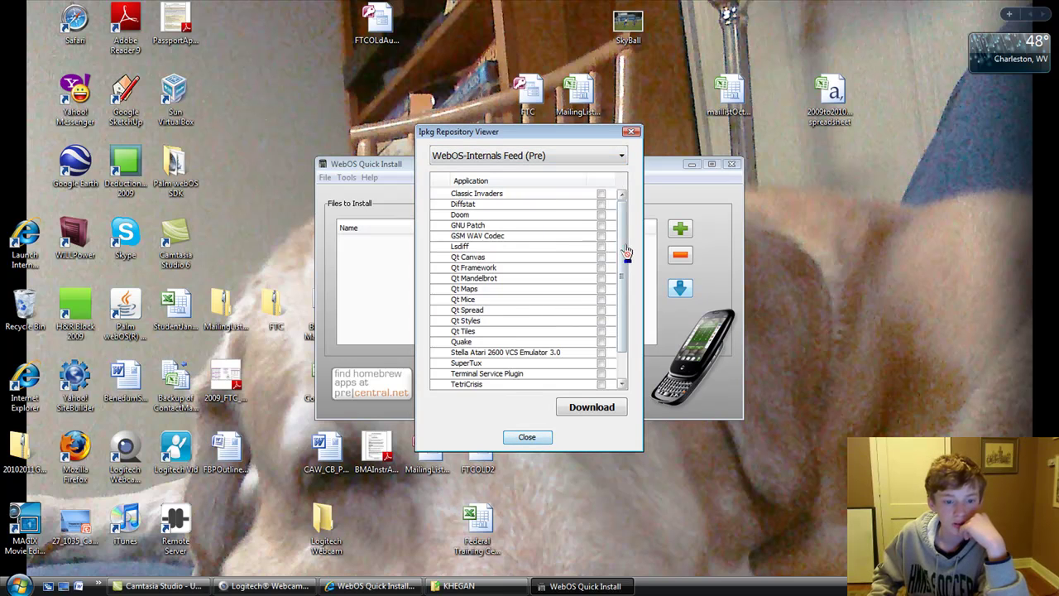
mouse_move(624, 252)
mouse_down()
mouse_move(626, 288)
mouse_move(625, 252)
mouse_up()
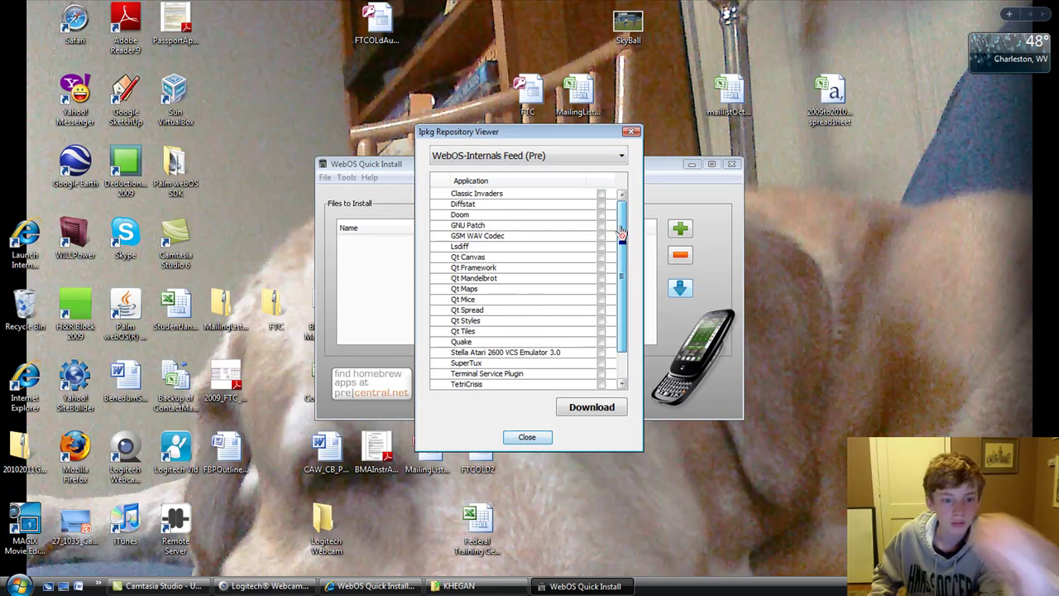
double_click(466, 363)
click(393, 455)
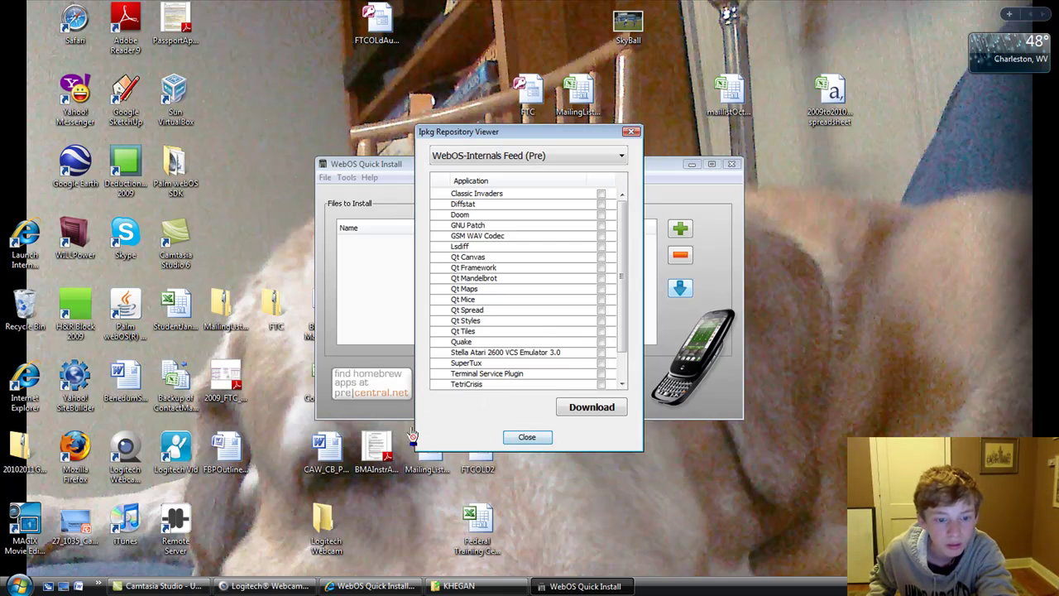
click(608, 414)
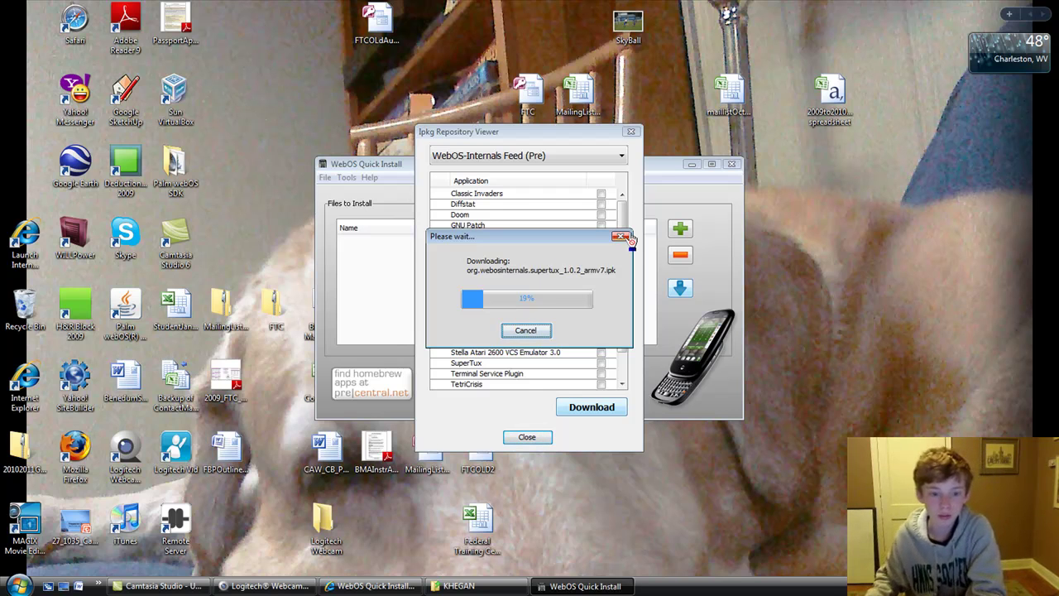
Cancel the SuperTux download, close the viewer, and install Preware onto the Palm Pre.
click(529, 332)
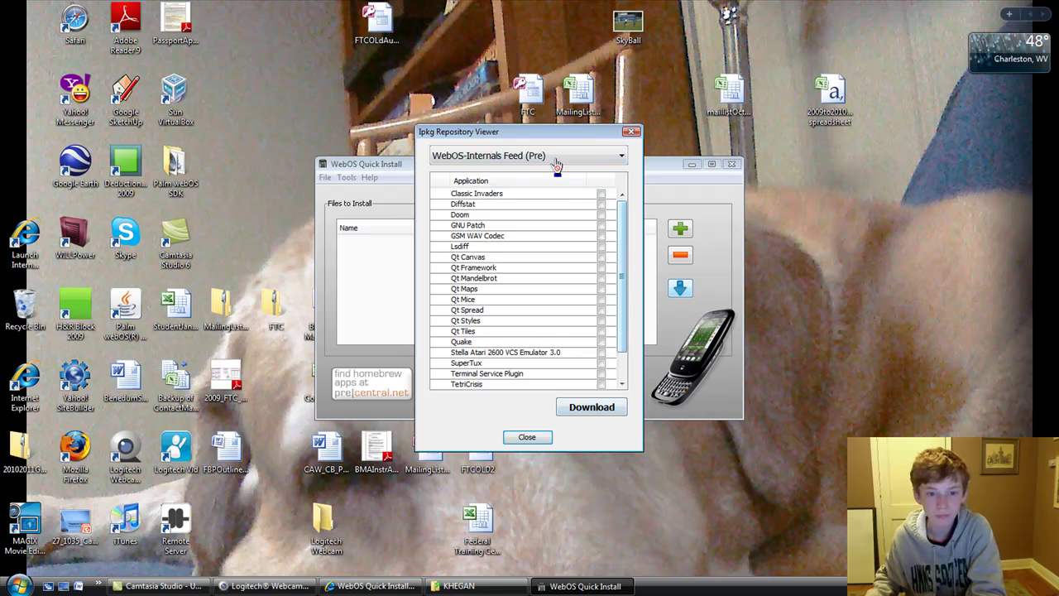
click(630, 132)
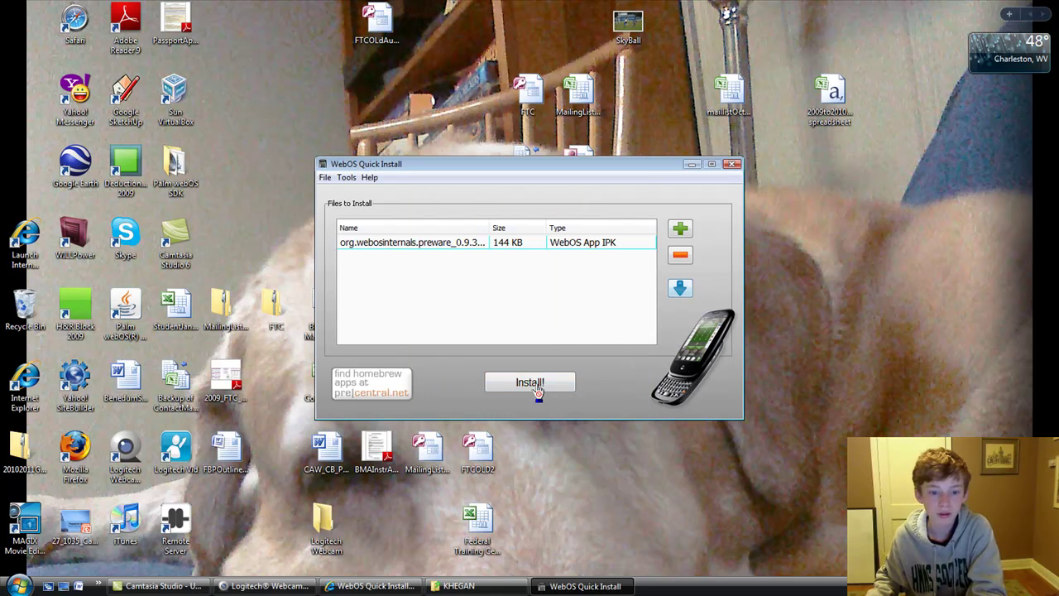
click(546, 393)
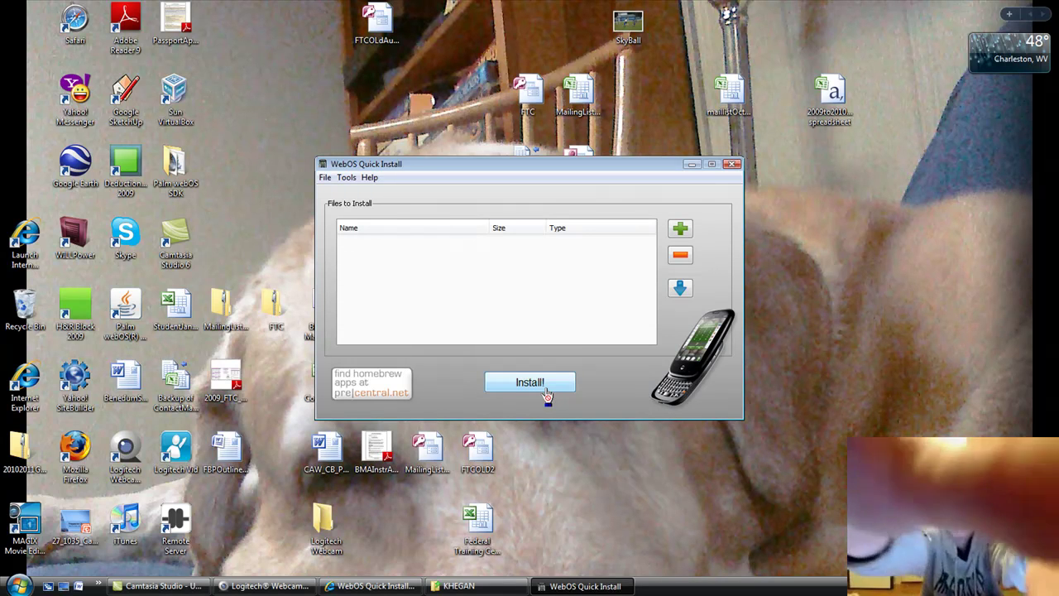
Reopen the Ipkg Repository Viewer on the WebOS-Internals Feed (all).
click(679, 286)
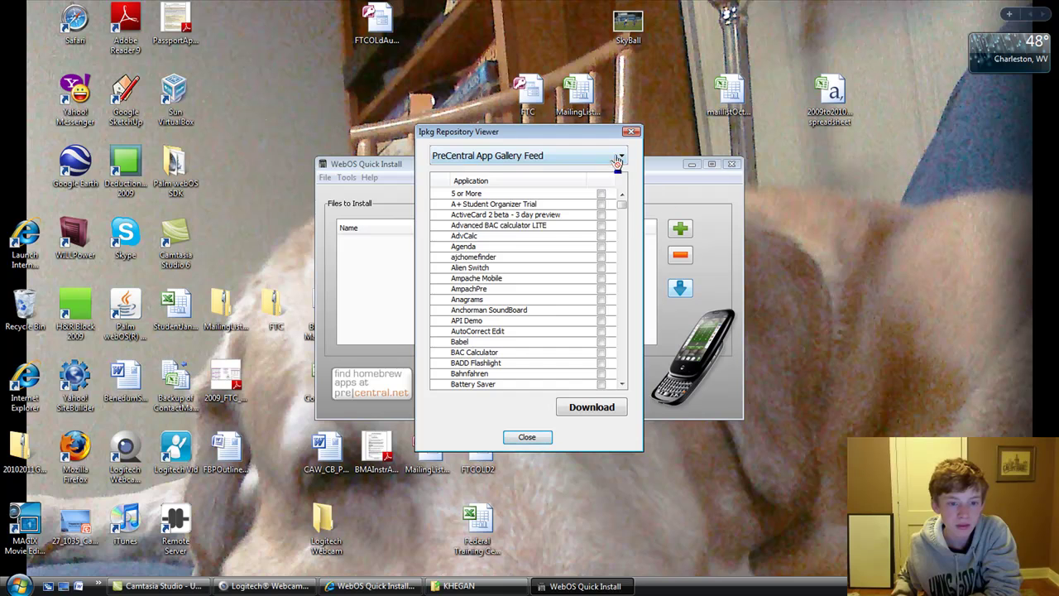
click(617, 160)
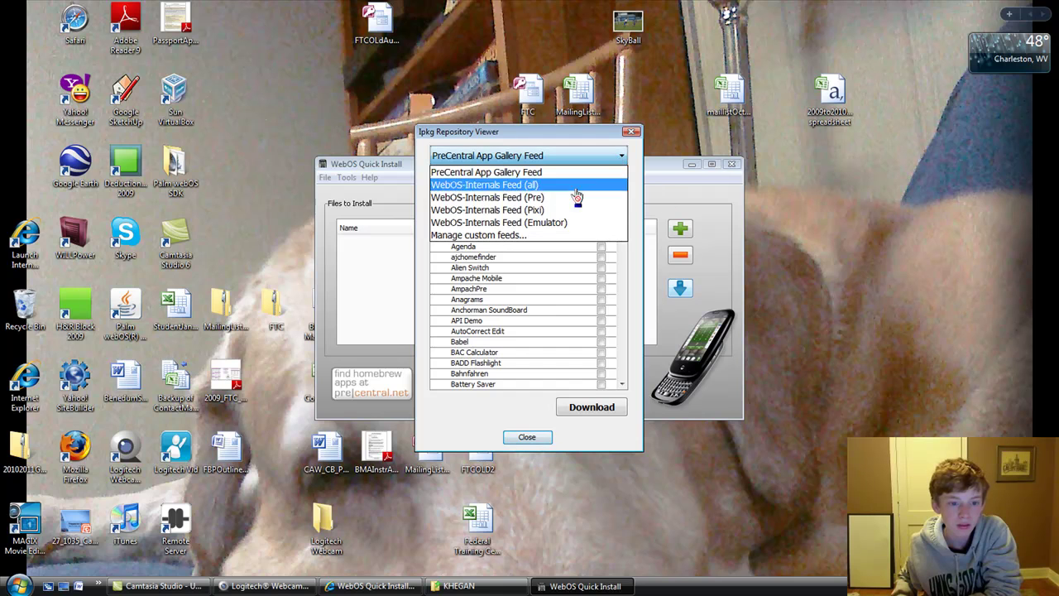
click(485, 189)
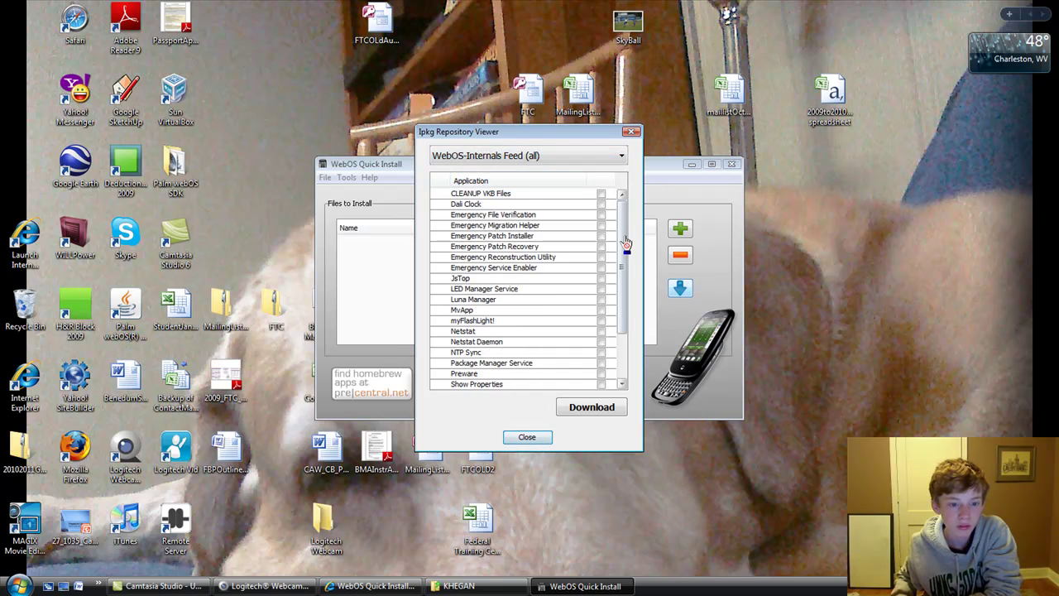
drag(626, 238, 620, 279)
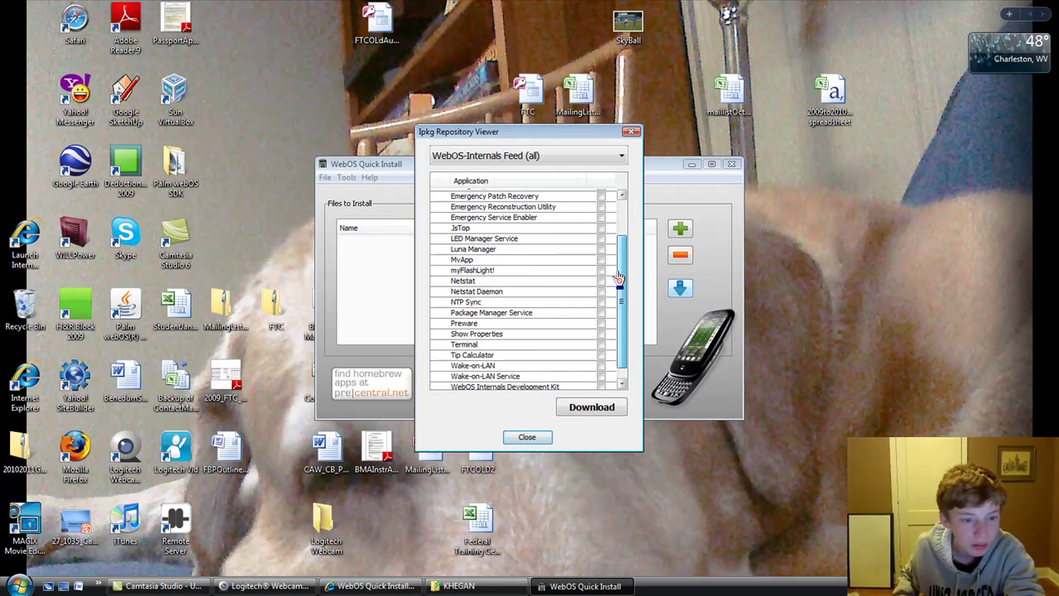
Download Package Manager Service and install it onto the phone.
click(602, 322)
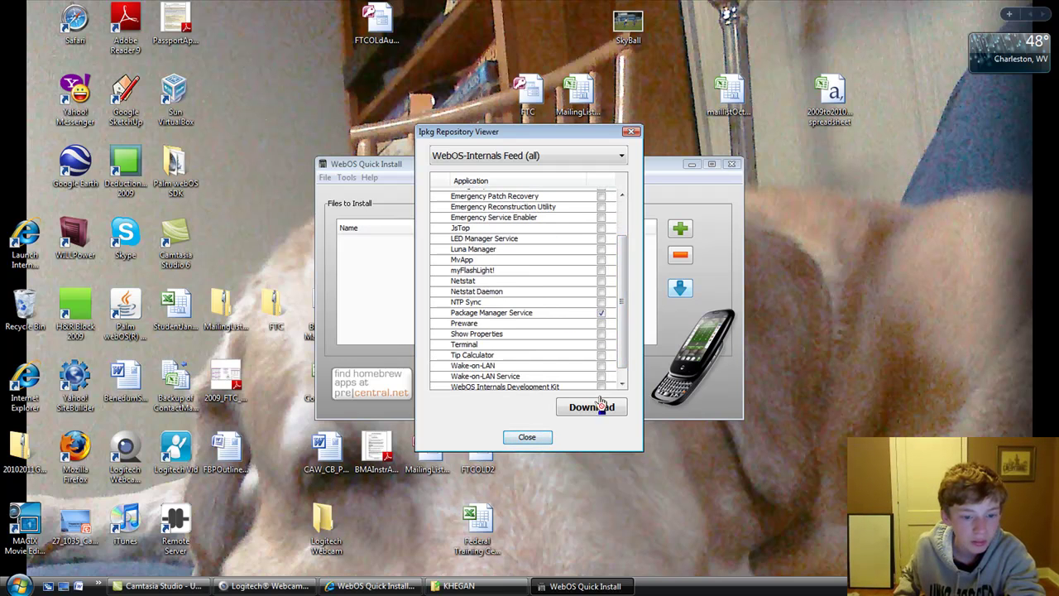
click(603, 408)
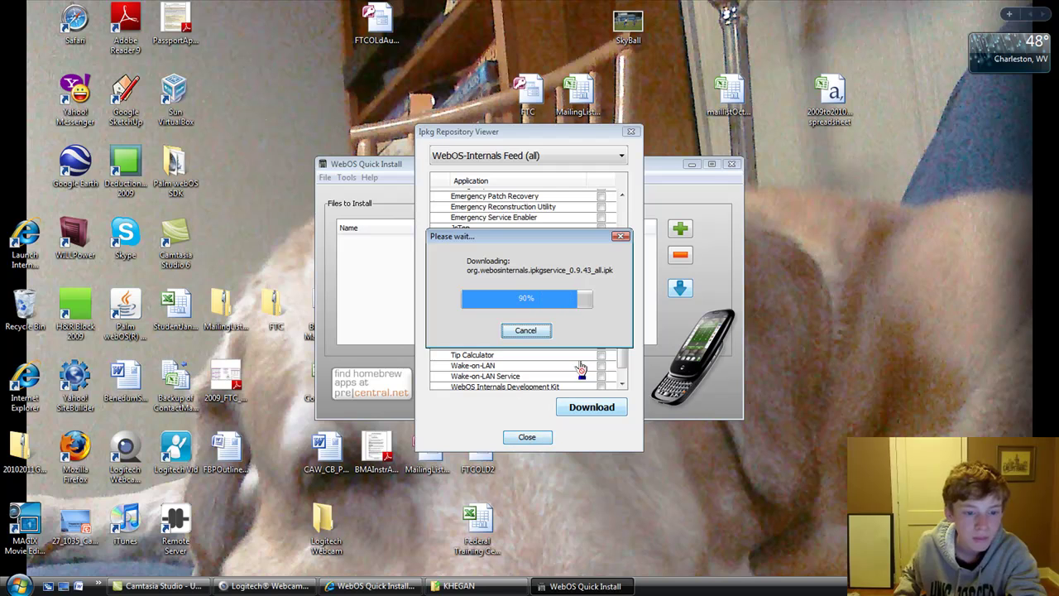
click(528, 438)
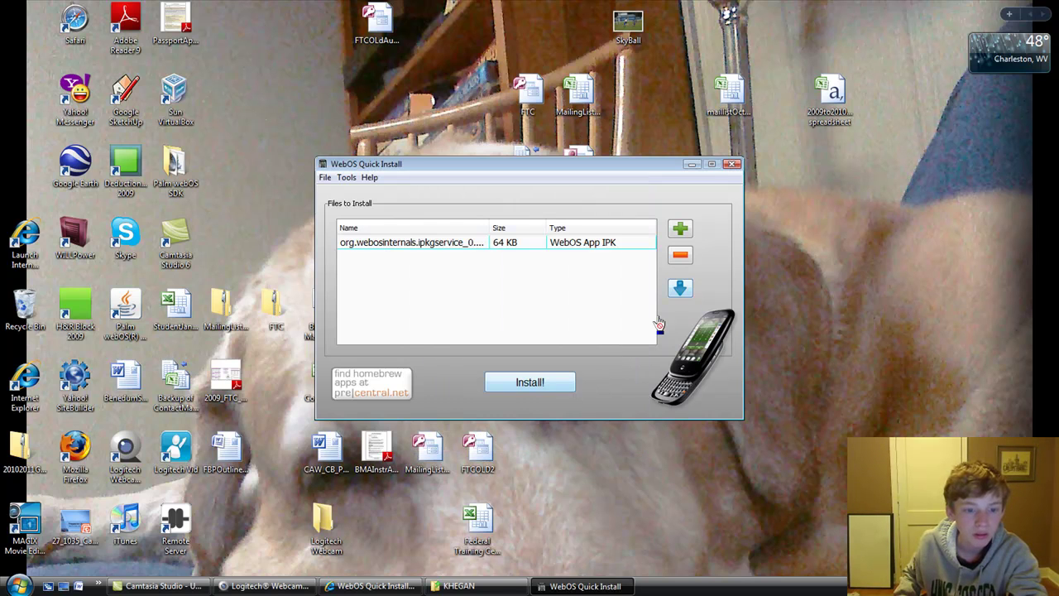
click(542, 384)
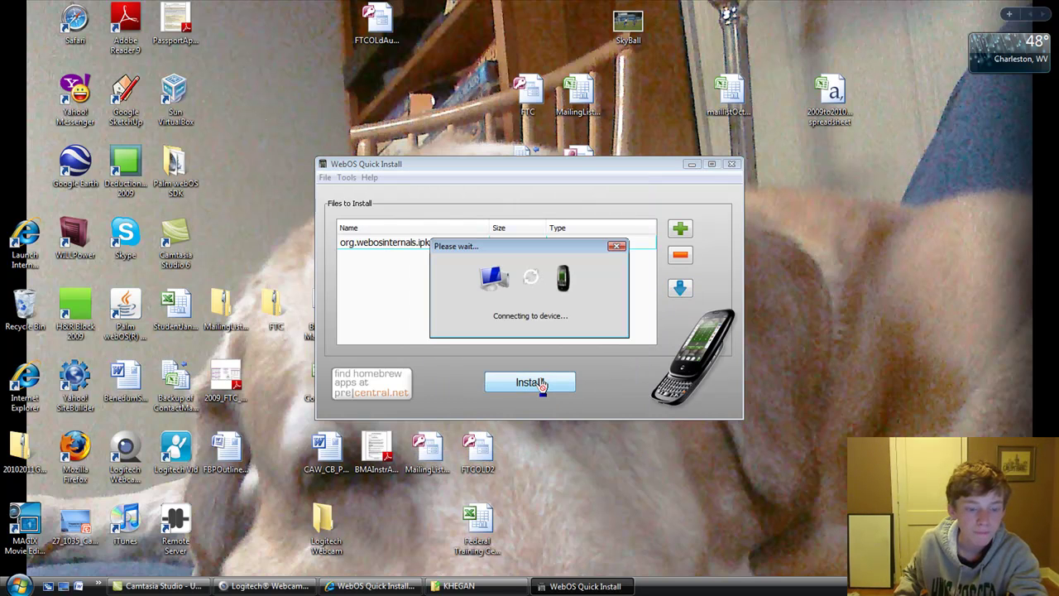